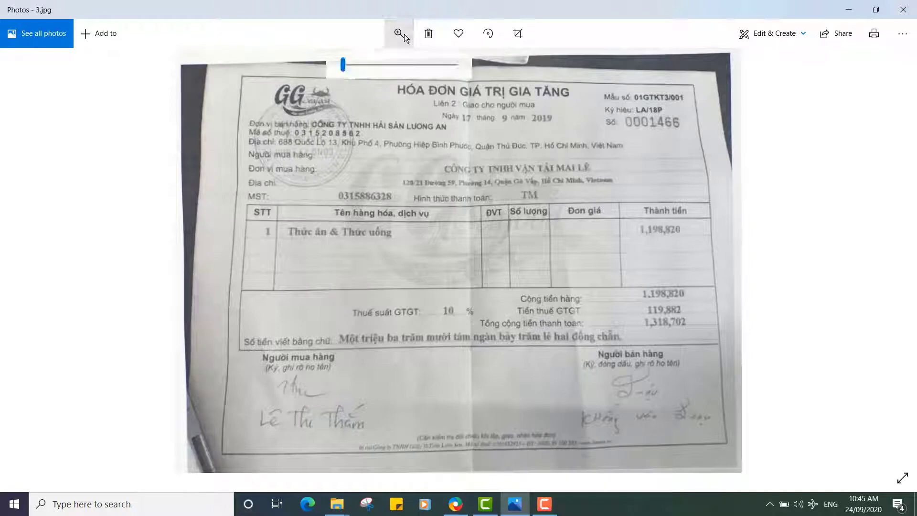
Enlarge the invoice photo 3.jpg in Photos to read its details, then return to MISA
mouse_move(342, 65)
mouse_down()
mouse_move(359, 69)
mouse_move(343, 67)
mouse_up()
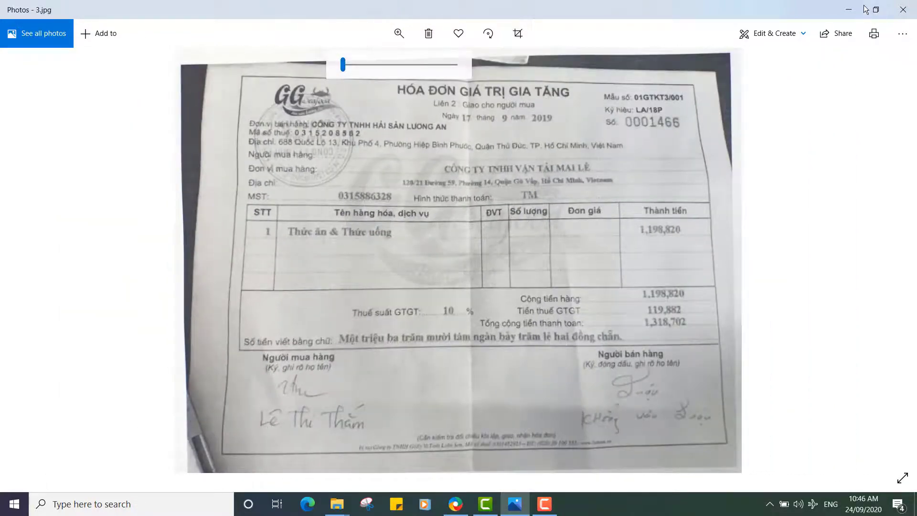
click(455, 503)
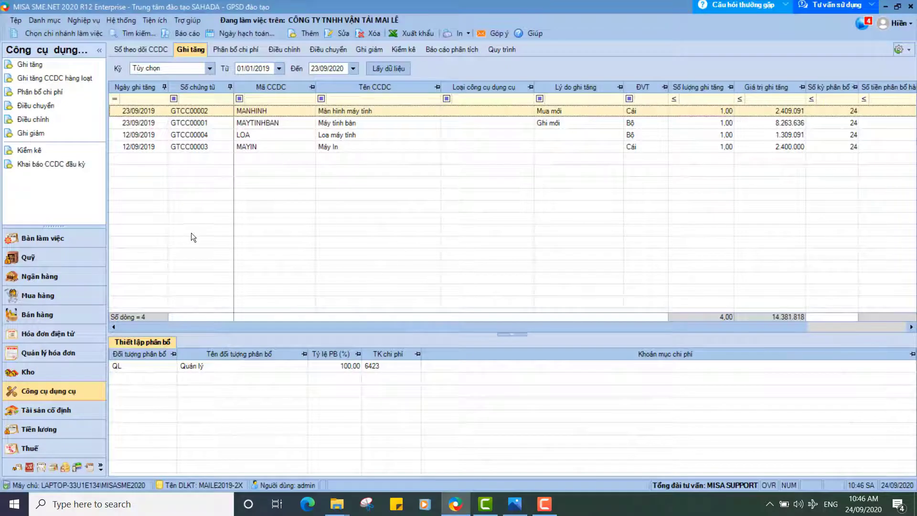
Open the Mua hàng module and start a new service-purchase voucher
click(36, 297)
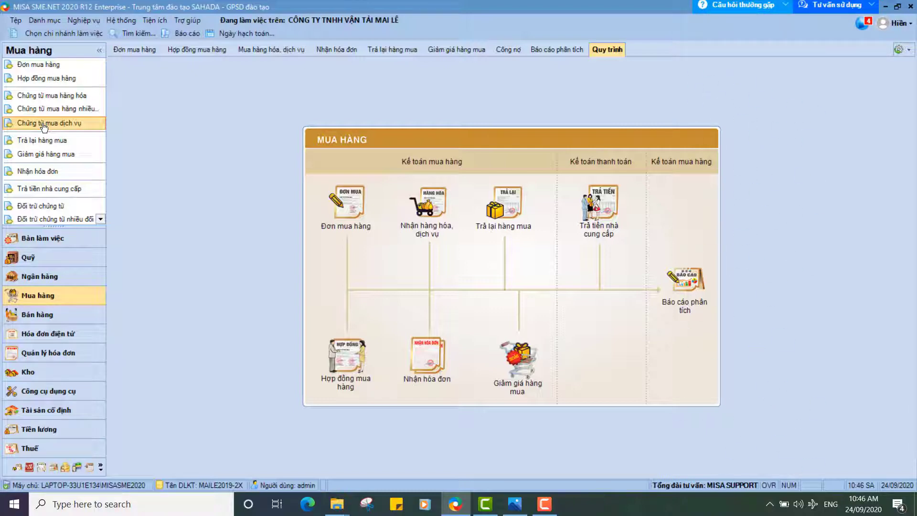
click(44, 124)
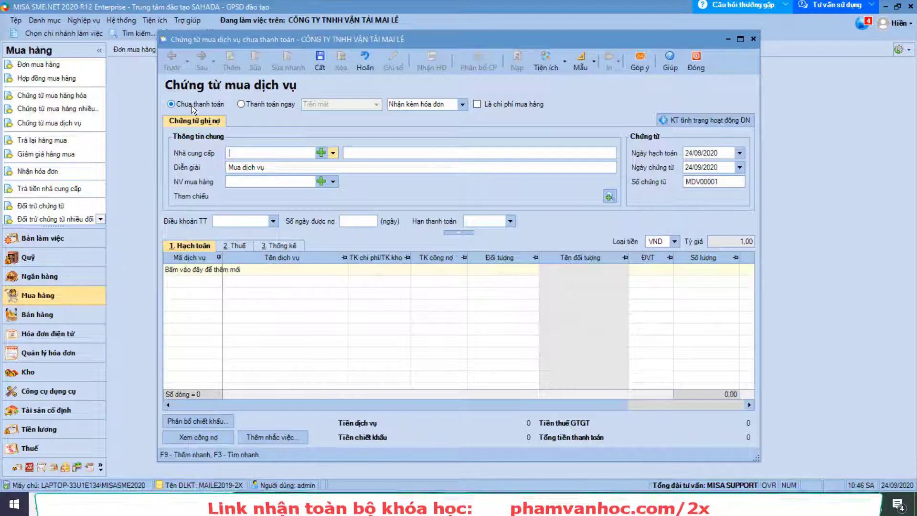
Set the voucher to Thanh toán ngay by Tiền mặt (cash), keeping Nhận kèm hóa đơn
click(242, 103)
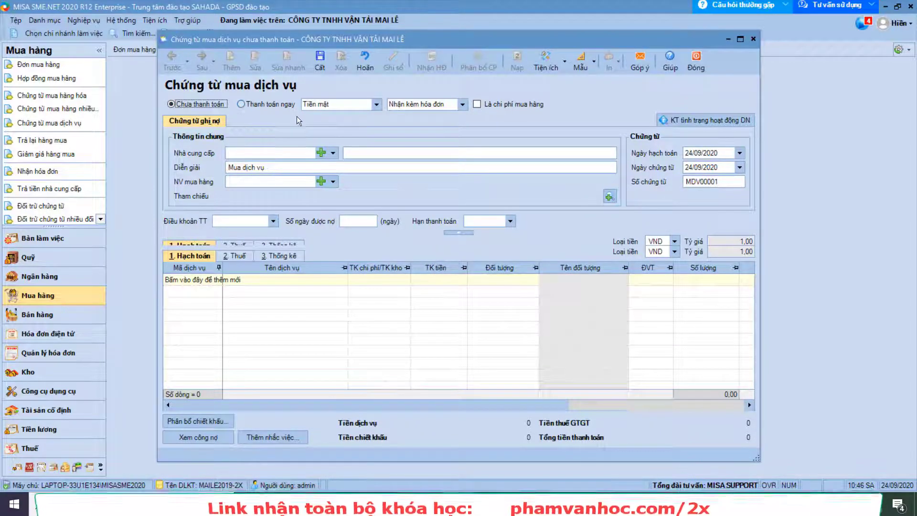
click(247, 104)
click(376, 105)
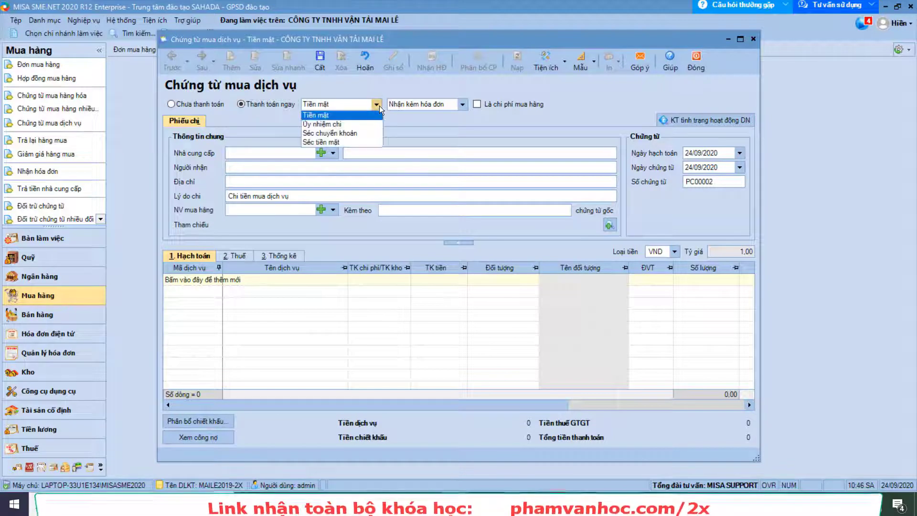
click(341, 116)
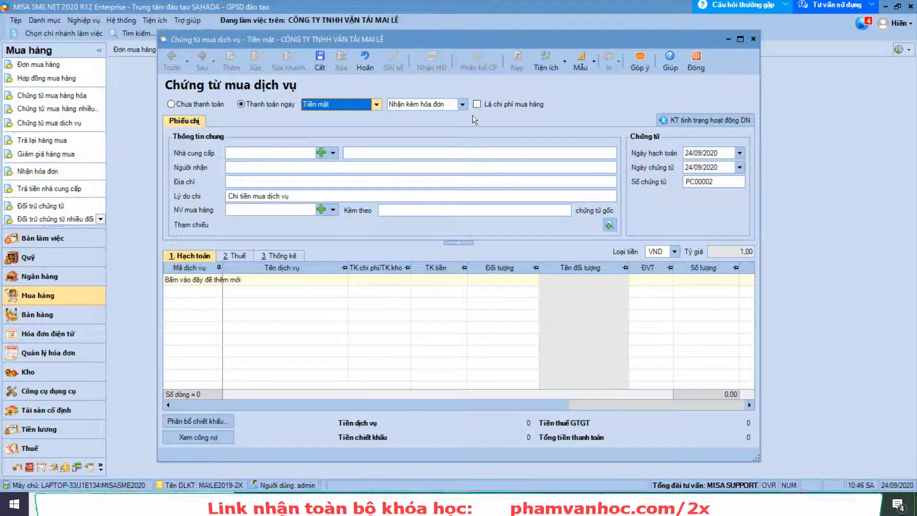
click(462, 103)
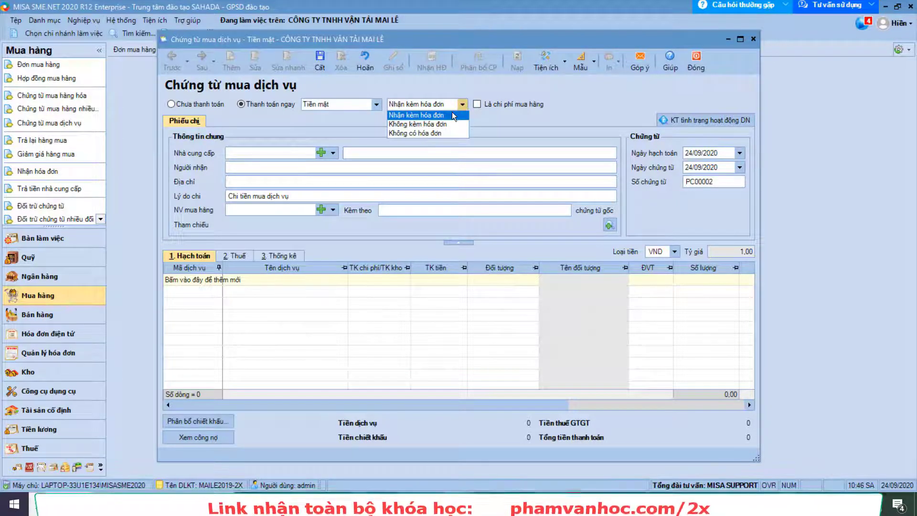
click(452, 115)
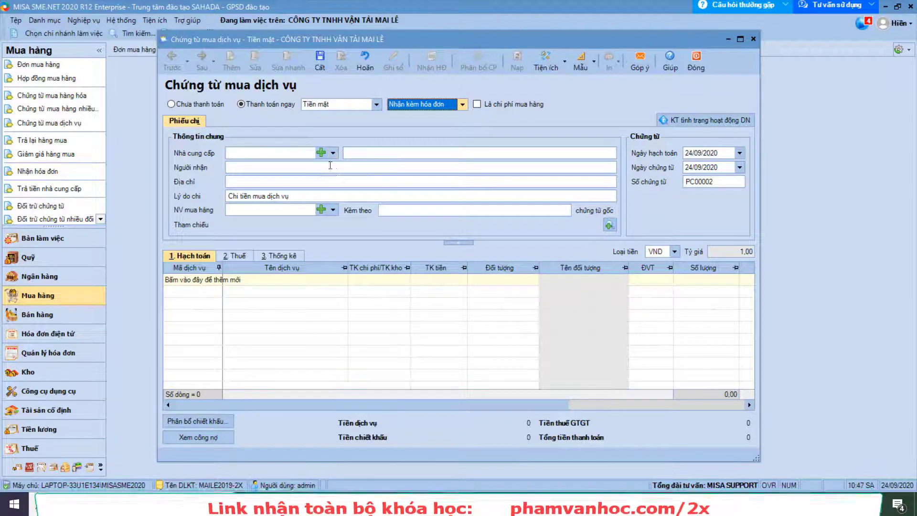
click(322, 149)
click(320, 152)
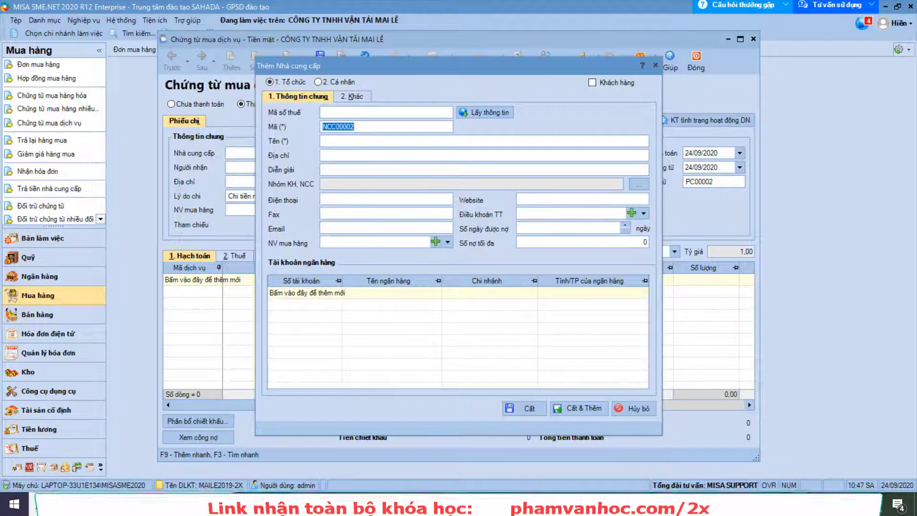
click(398, 113)
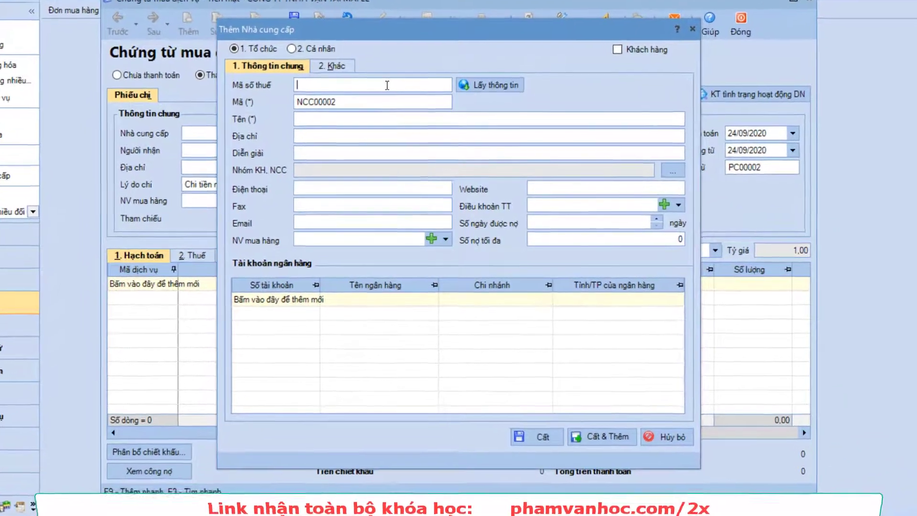
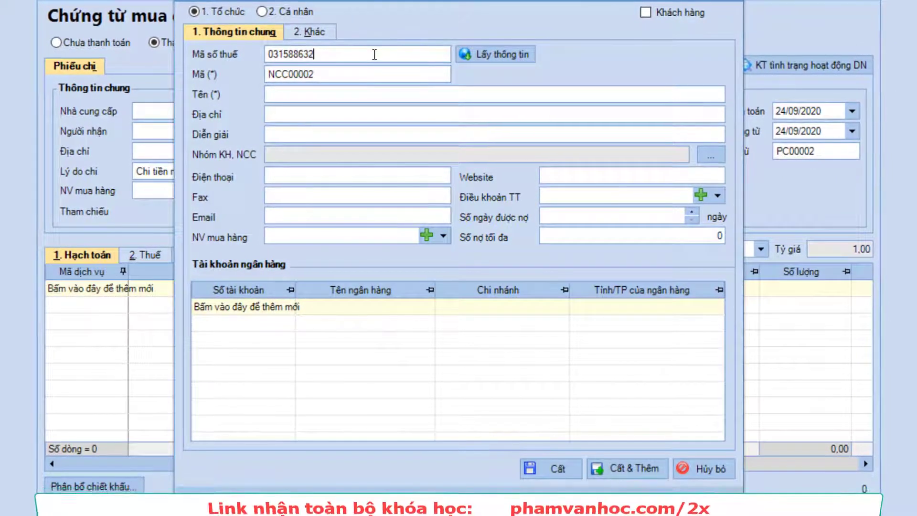
click(508, 53)
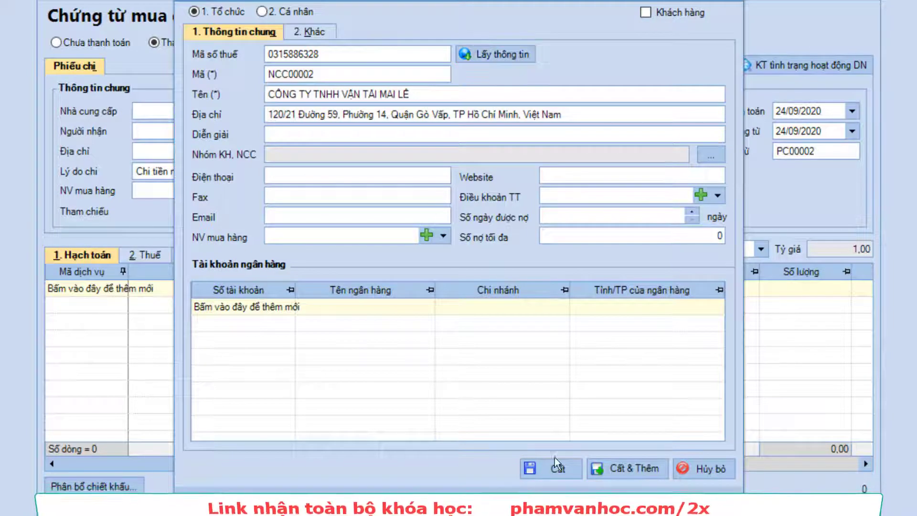
click(557, 474)
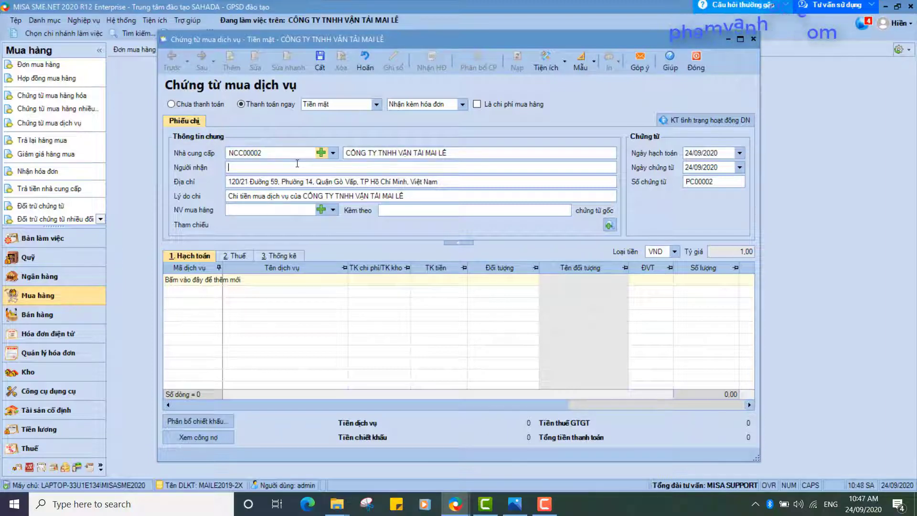
Enter the recipient's name and set both posting and voucher dates to 17/09/2019
key(Caps_Lock)
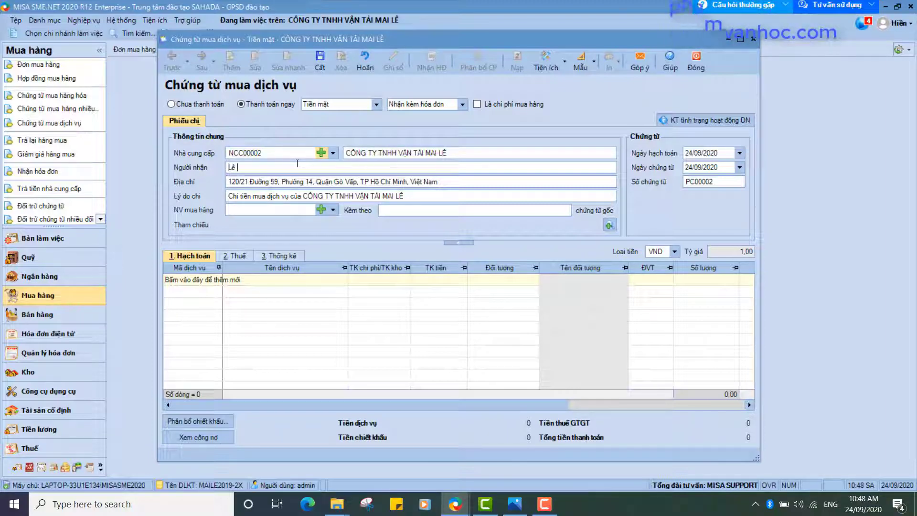
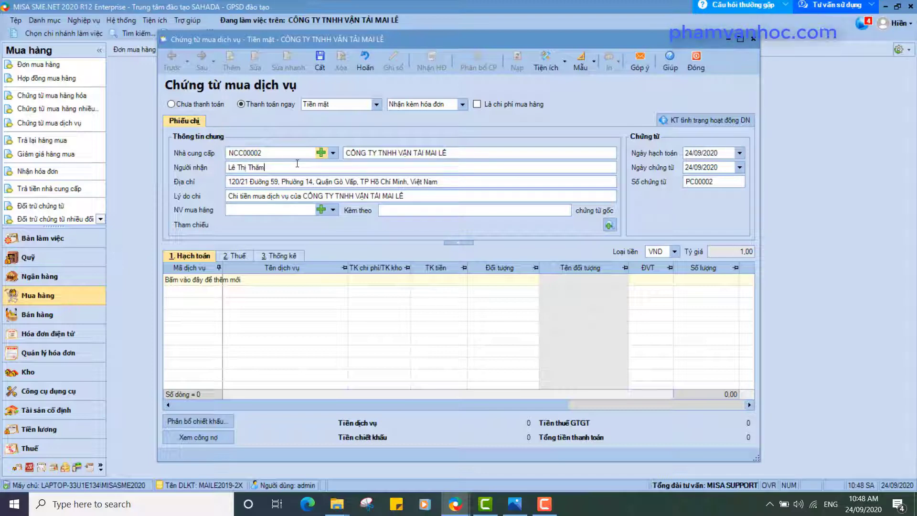
click(715, 156)
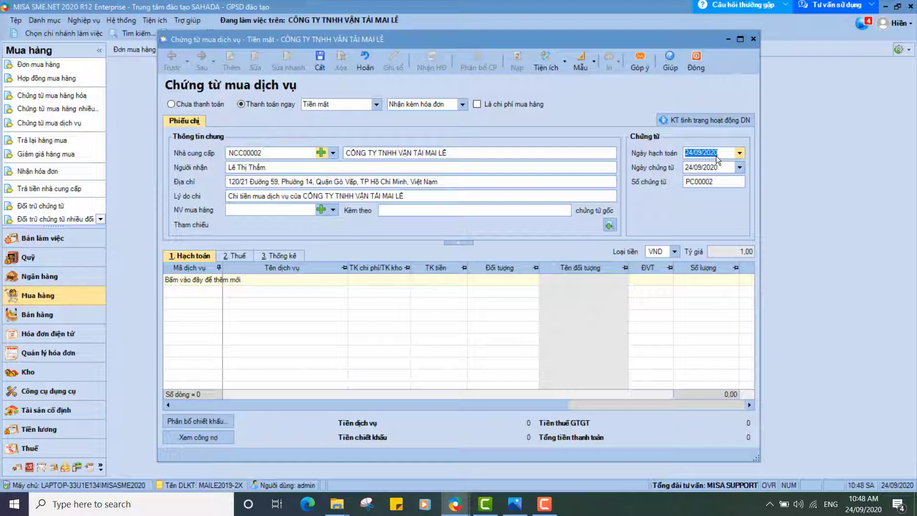
text(17)
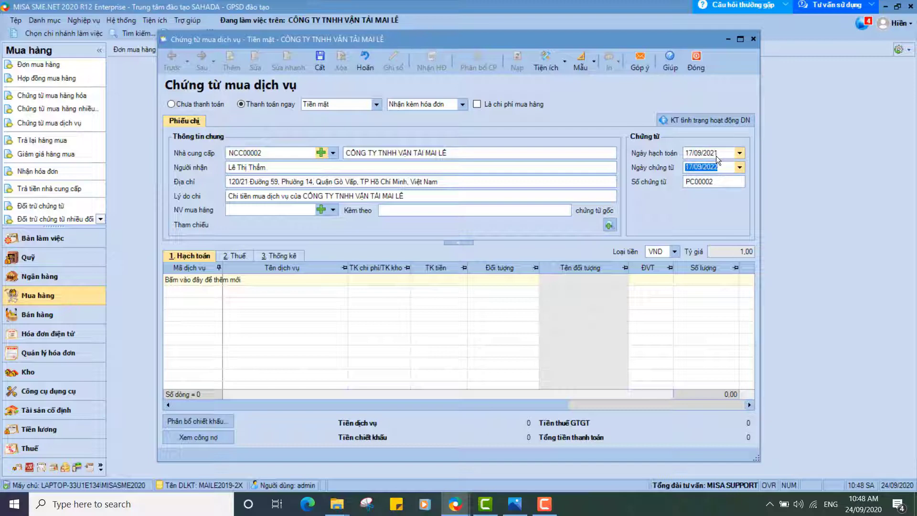
click(716, 156)
text(17/09/)
text(2019)
key(Tab)
text(17/)
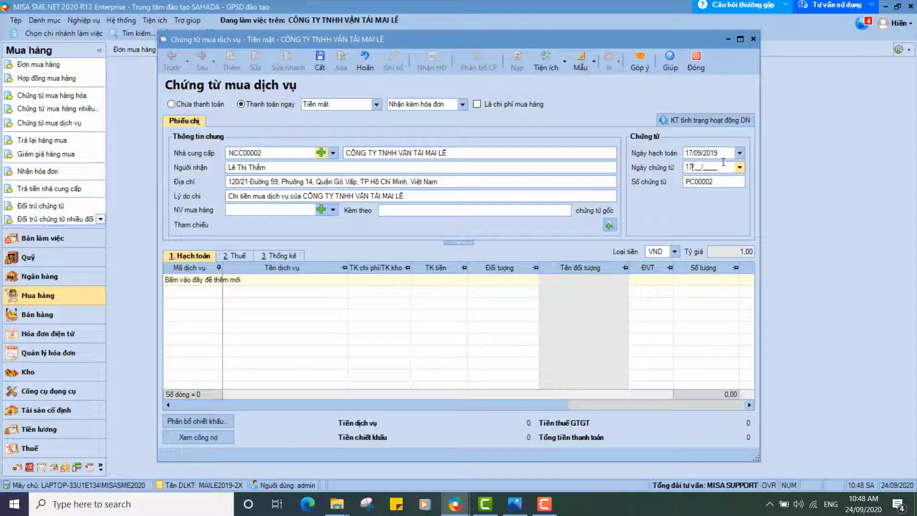
text(09/2019)
key(Tab)
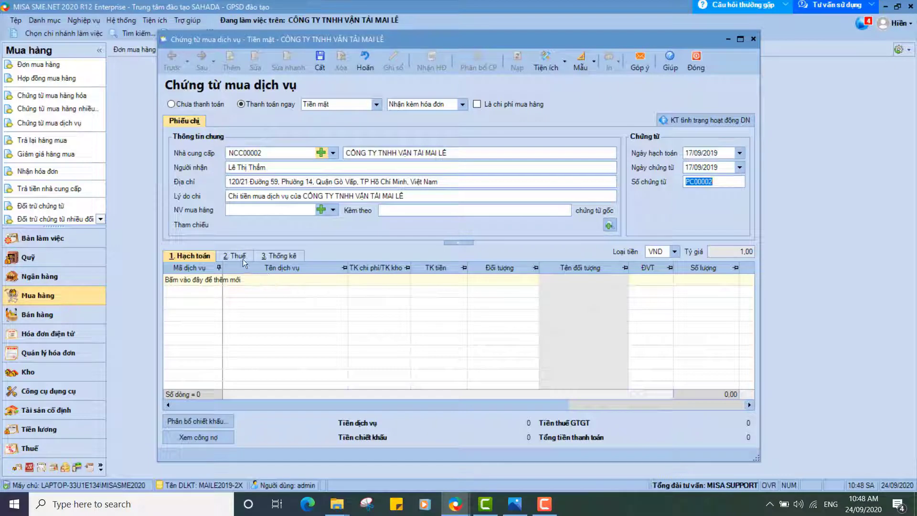
Add a first Hạch toán line and open the new service-item form from the Mã dịch vụ list
click(213, 277)
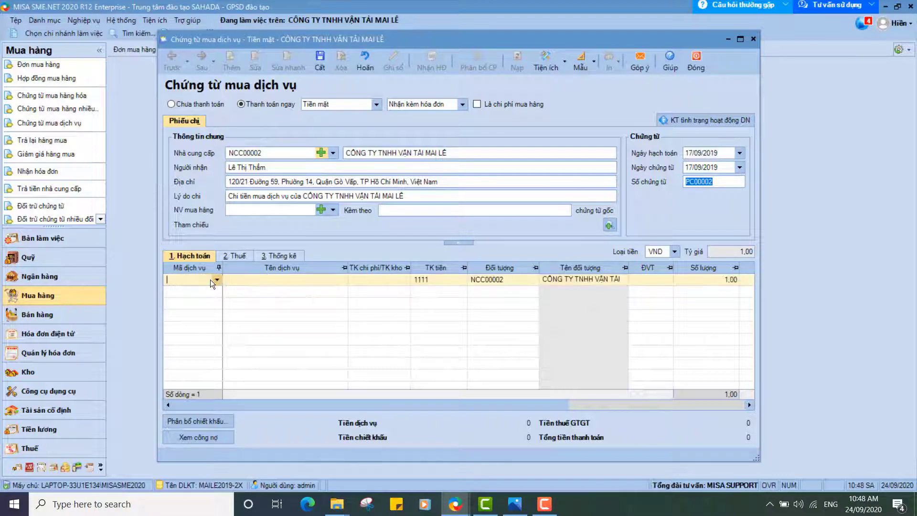
click(216, 279)
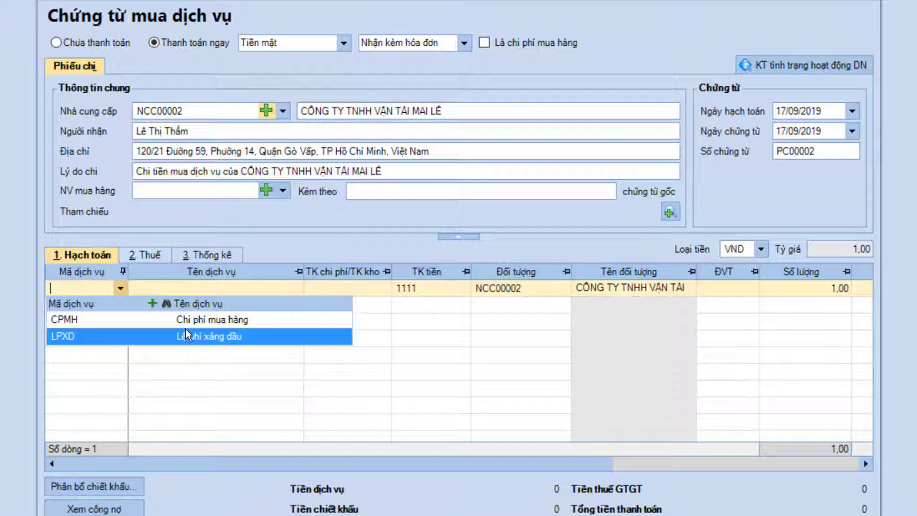
click(150, 391)
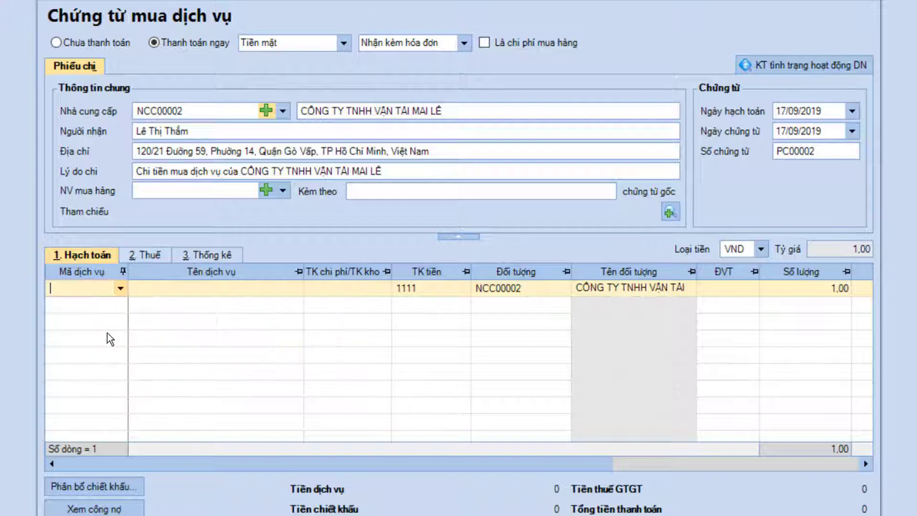
click(119, 288)
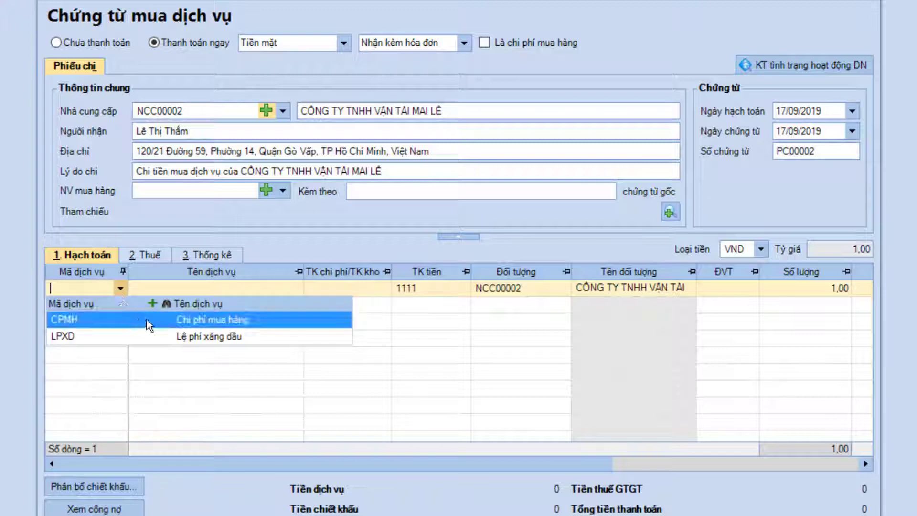
click(152, 304)
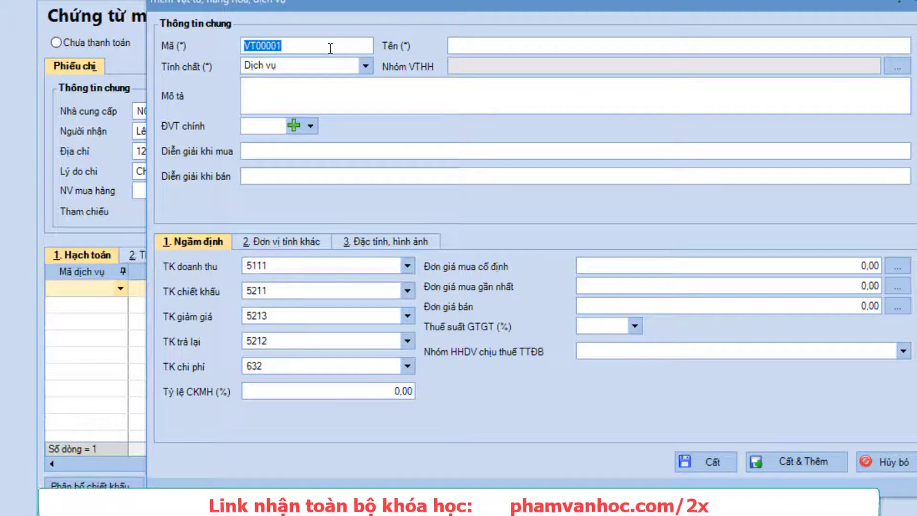
Give the new item code AU, name 'Thức ăn thức uống' and type Dịch vụ
text(AN)
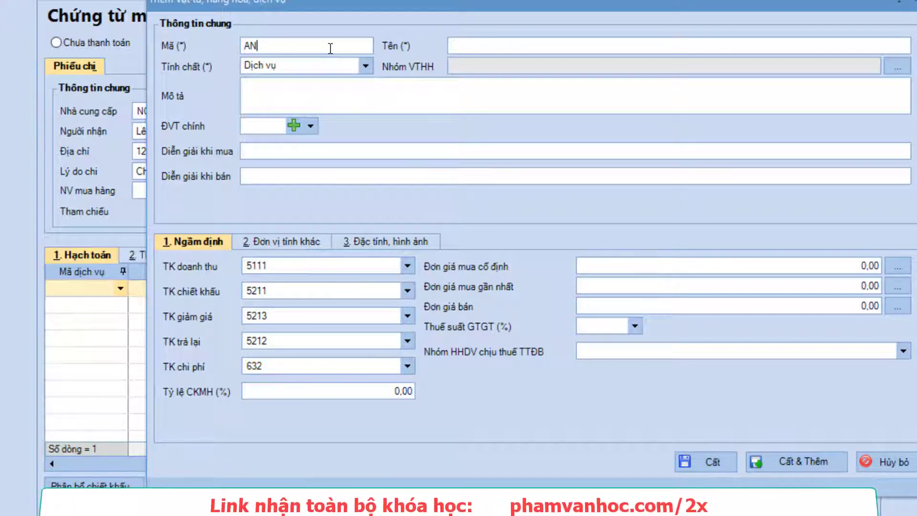
key(BackSpace)
text(U)
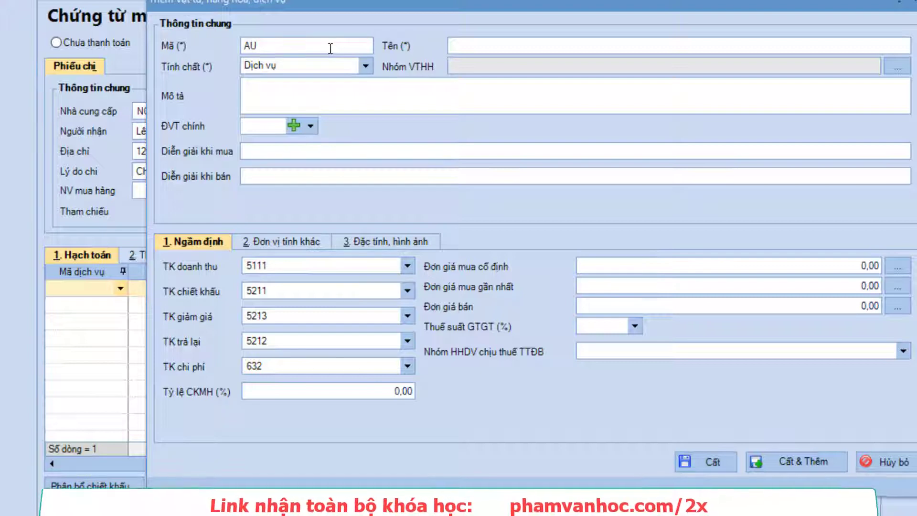
click(482, 49)
text(Thứ ăn thức uống)
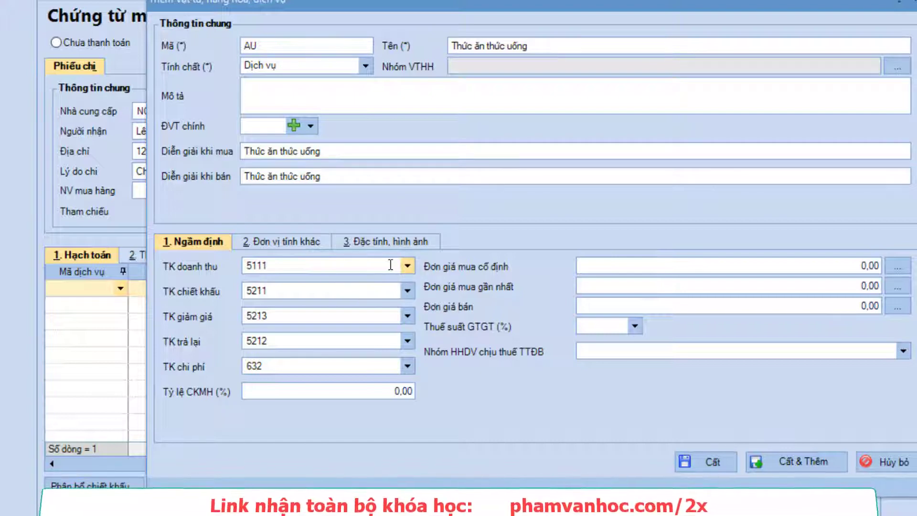
click(365, 66)
click(300, 103)
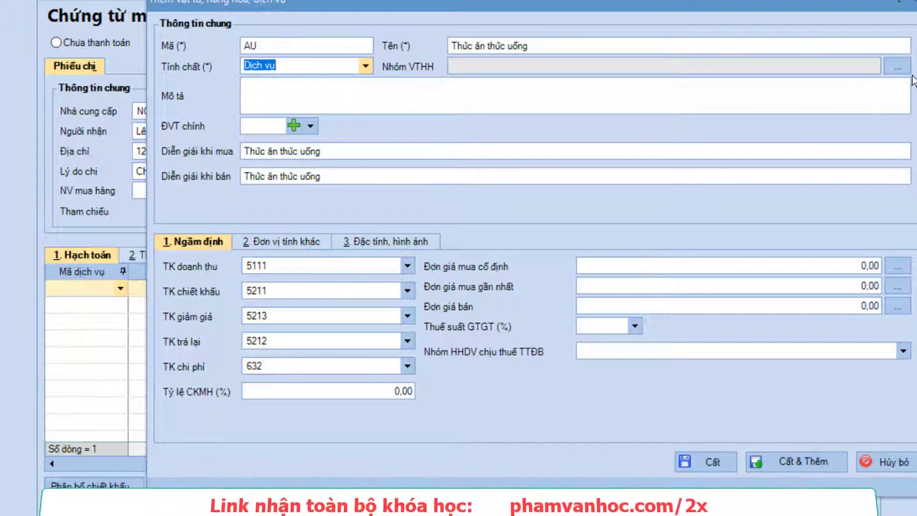
Assign the item to group DV and review its default accounts
click(896, 67)
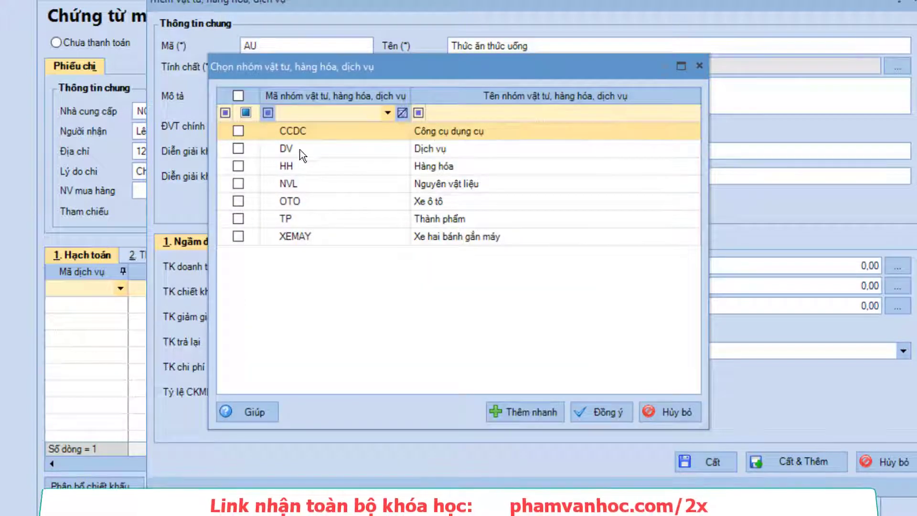
click(238, 149)
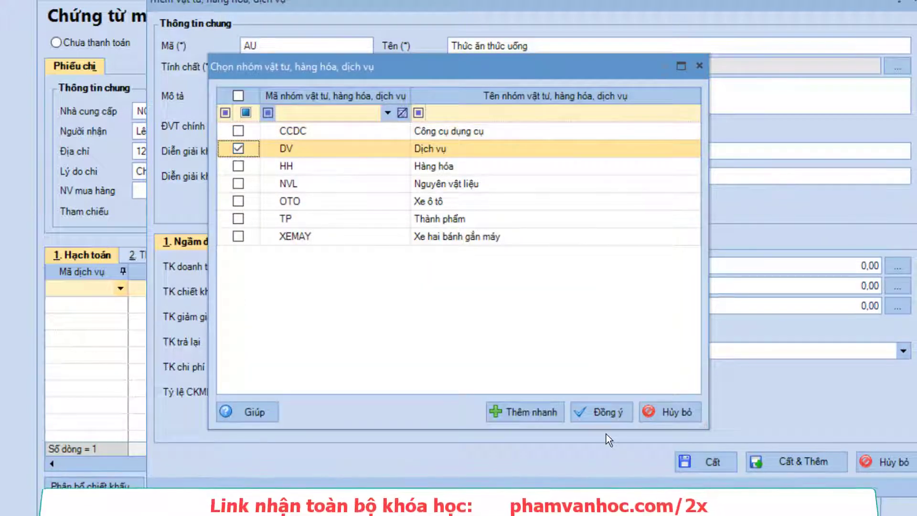
click(610, 411)
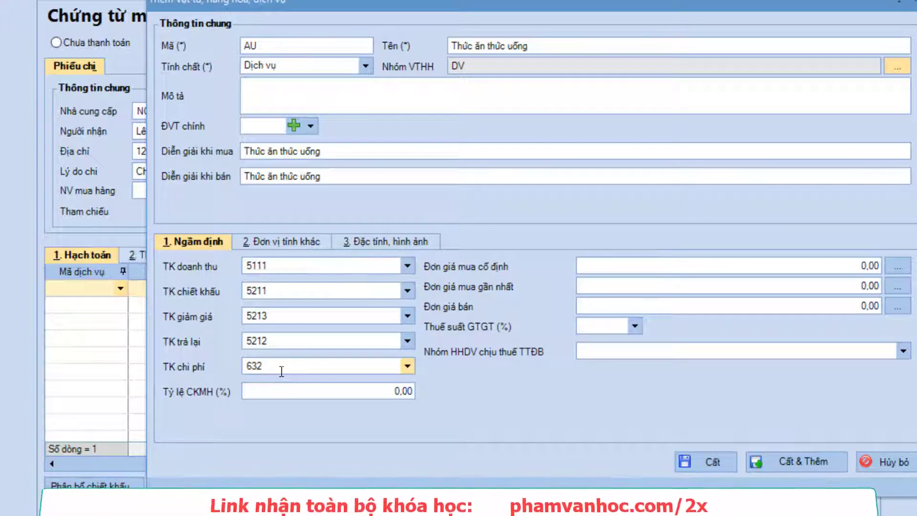
click(302, 266)
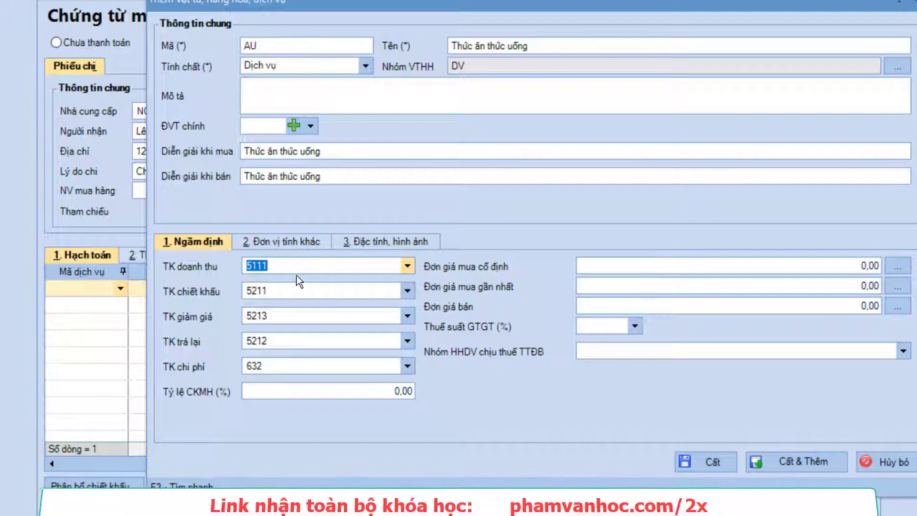
click(288, 289)
click(288, 313)
key(Tab)
click(298, 267)
Set expense account 6421 and 10% VAT rate, then save the service item
click(285, 366)
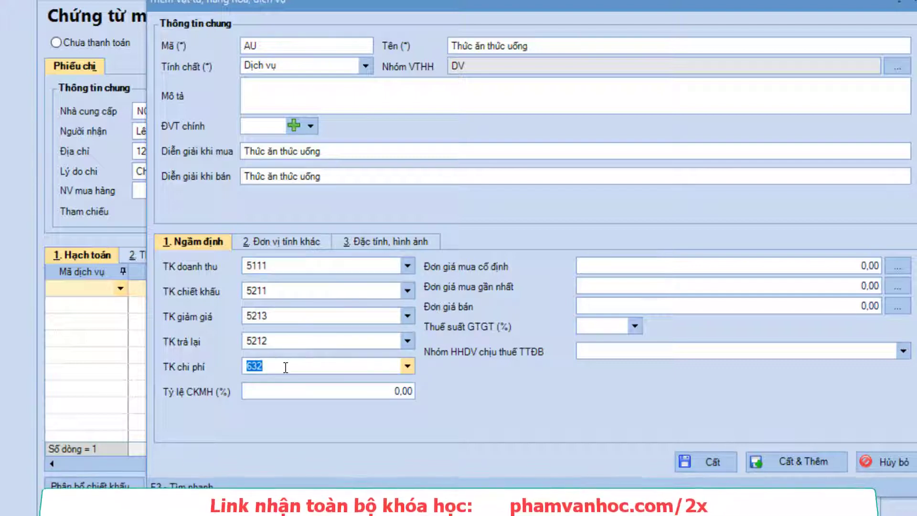
text(6421)
key(Tab)
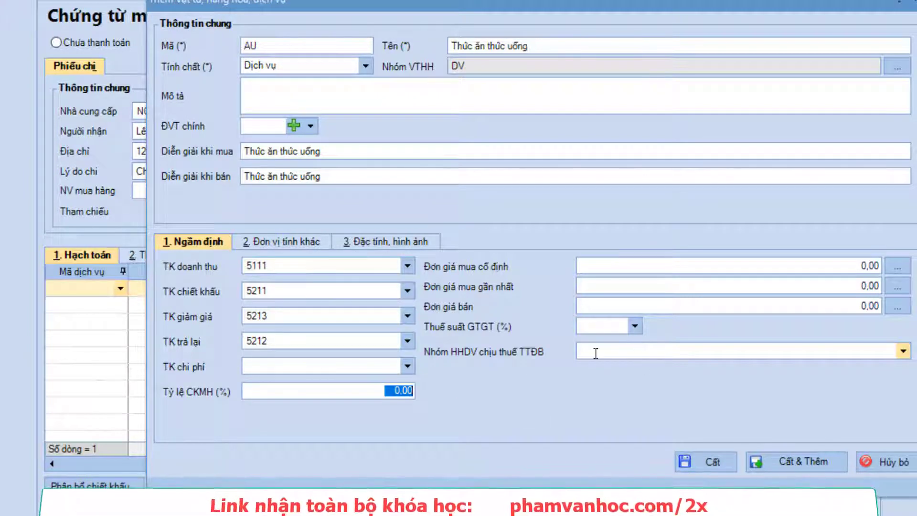
click(634, 326)
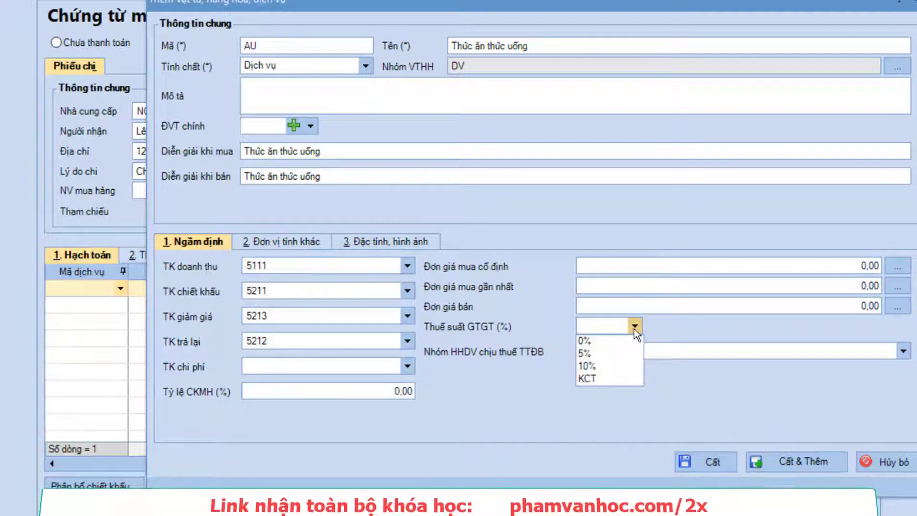
click(605, 364)
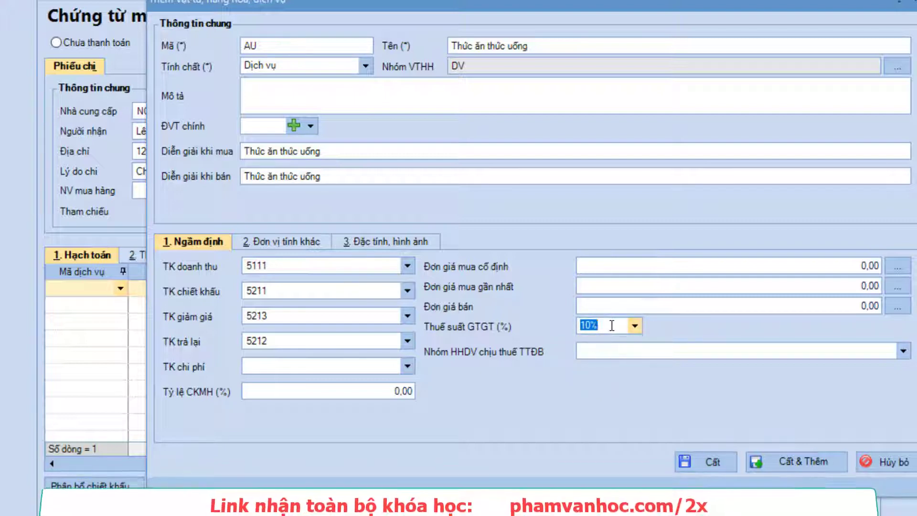
click(712, 462)
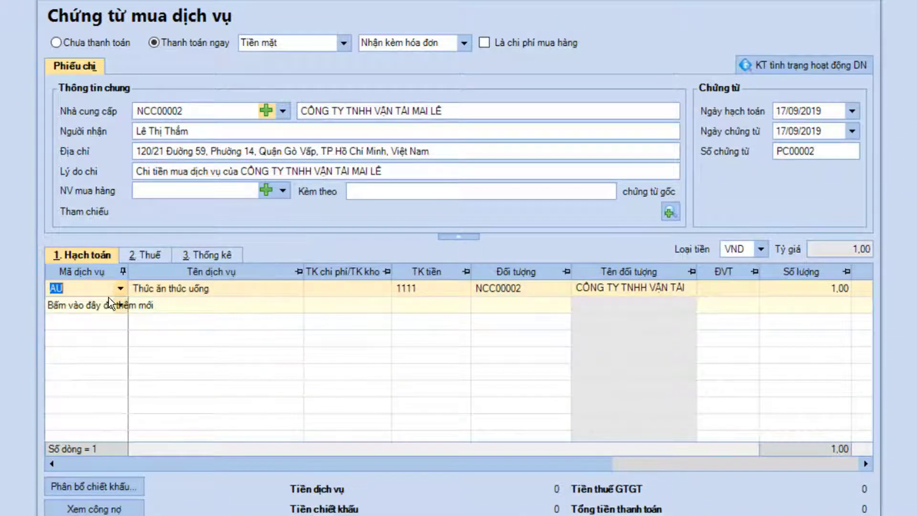
Choose service AU for the first line with expense account 6427
click(120, 288)
click(97, 319)
click(378, 299)
click(378, 293)
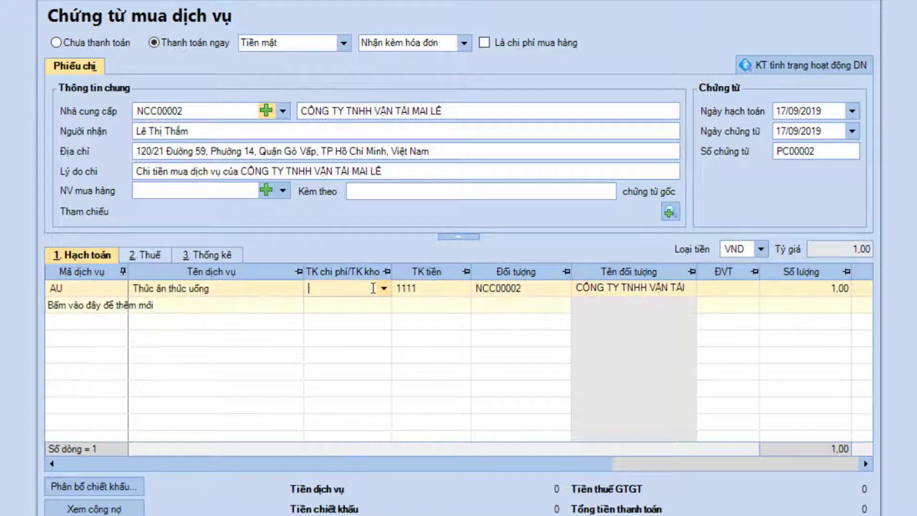
click(380, 290)
text(6427)
key(Return)
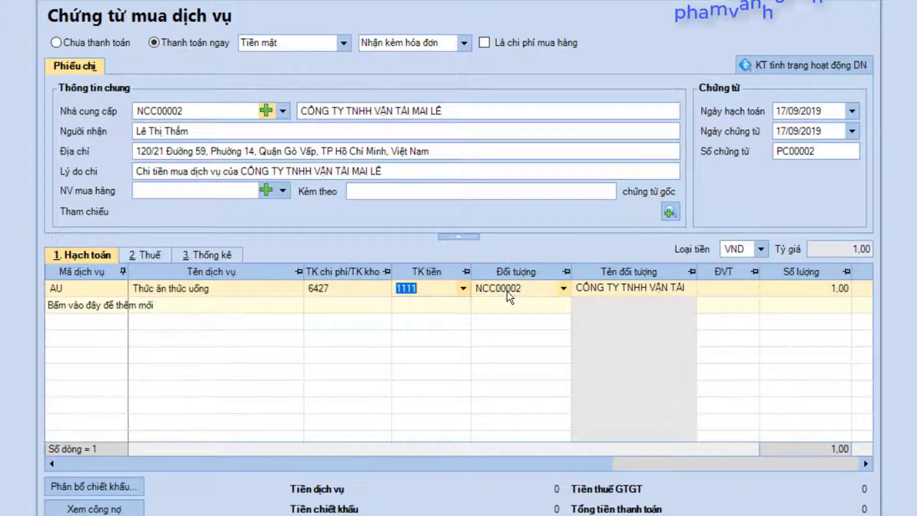
Enter 1.198.820 as the AU line's Thành tiền amount
drag(332, 459, 616, 465)
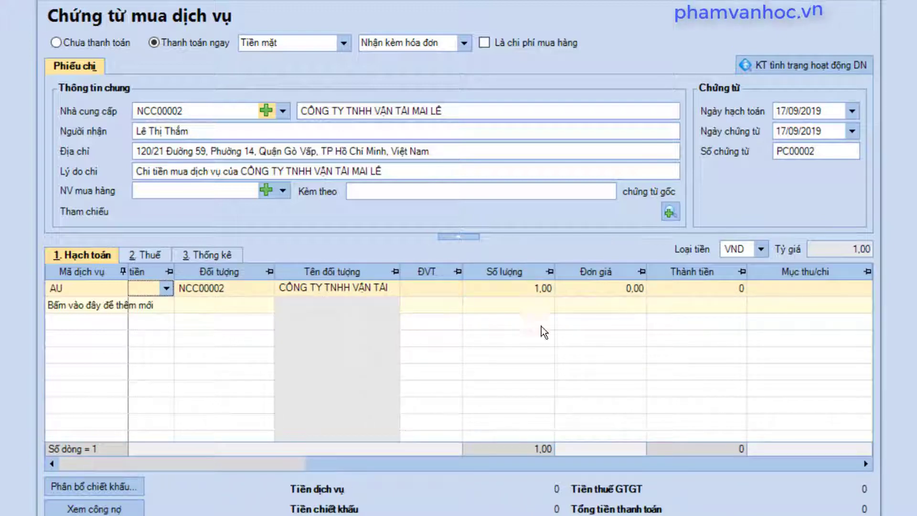
click(502, 295)
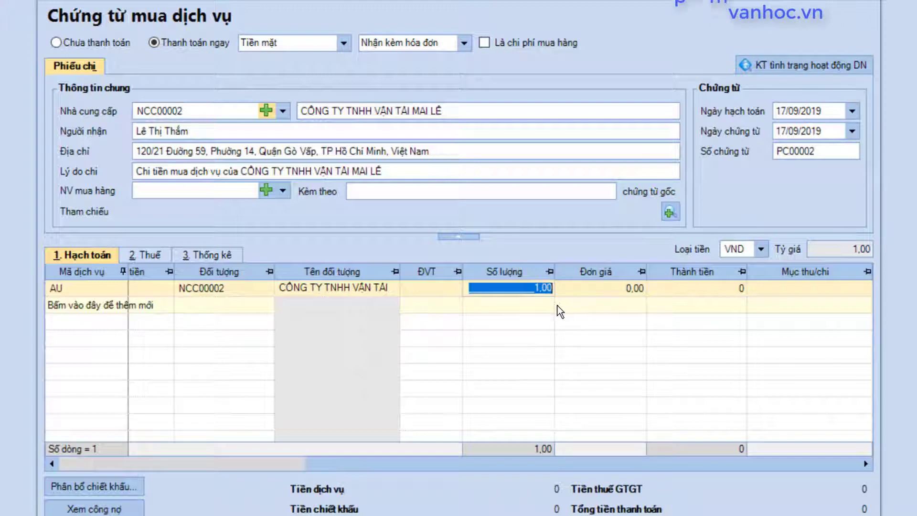
click(581, 292)
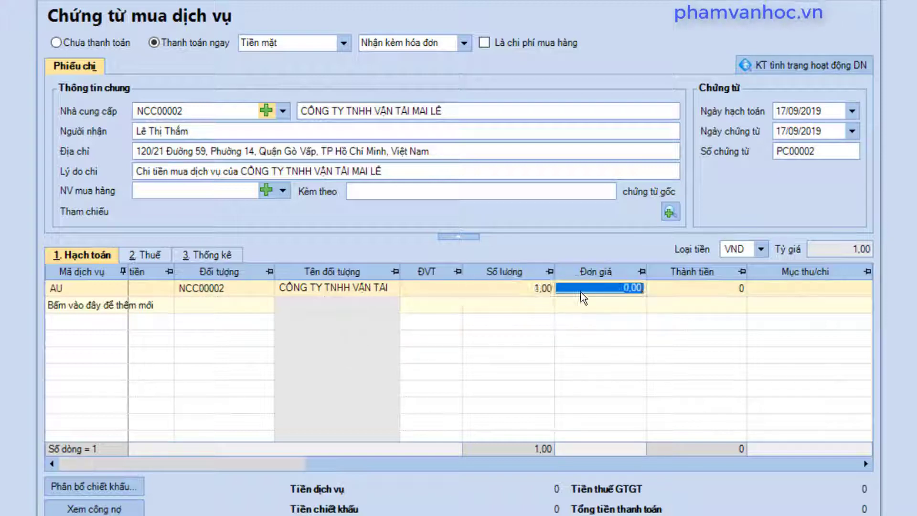
click(686, 286)
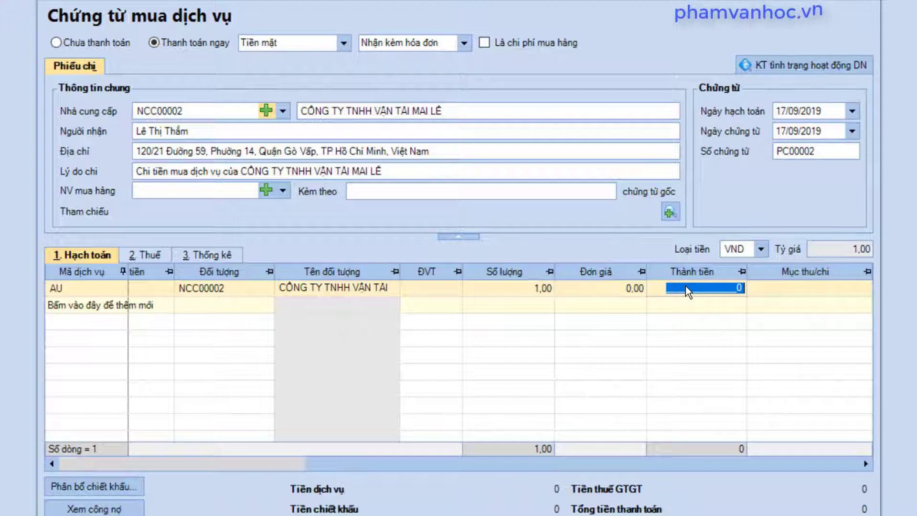
text(1)
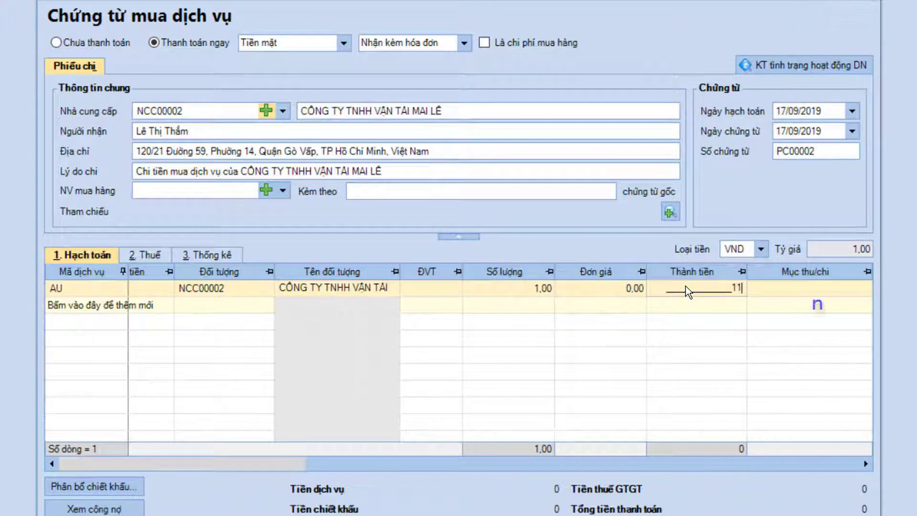
text(.198)
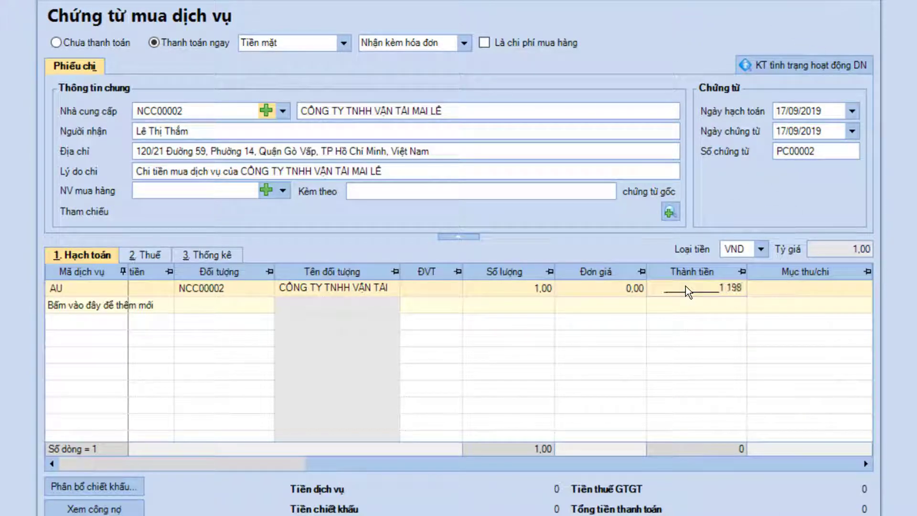
text(.820)
key(Tab)
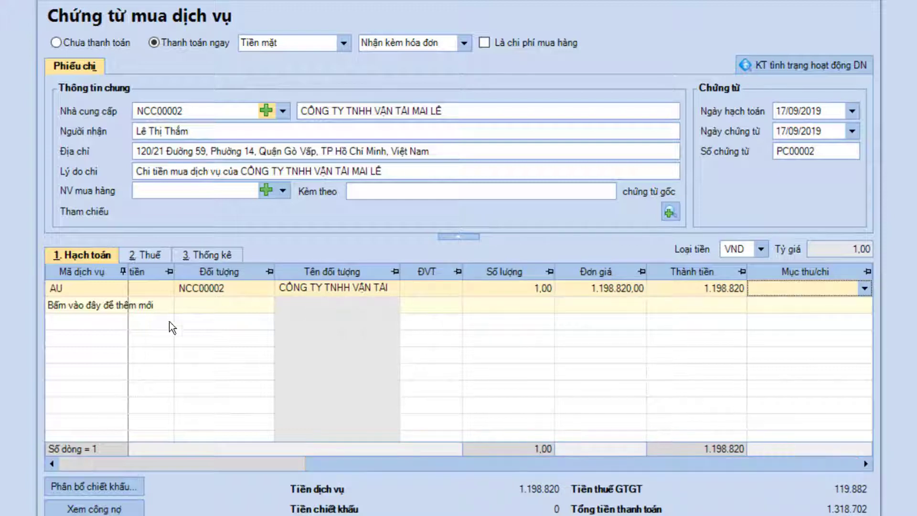
Enter invoice number 0001466 with Nhóm HHDV 1 on the Thuế tab, then return to Hạch toán
click(153, 253)
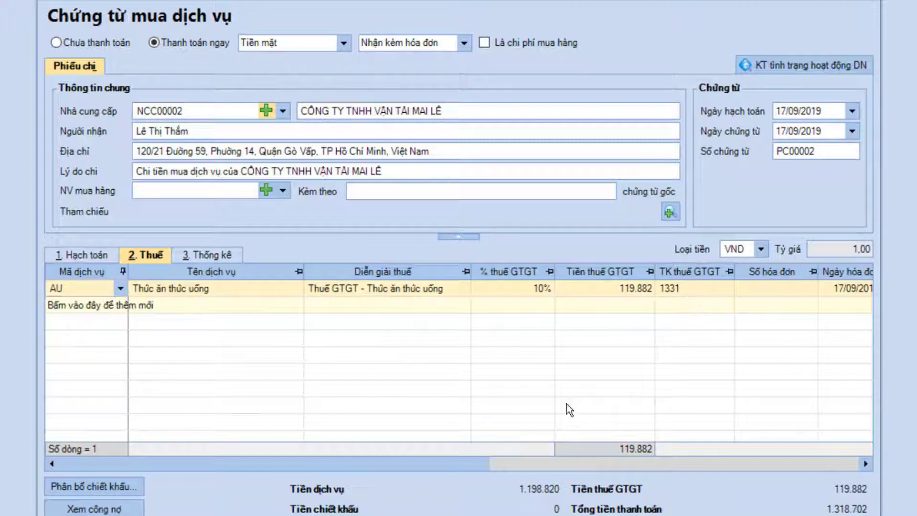
drag(483, 465, 678, 451)
click(474, 293)
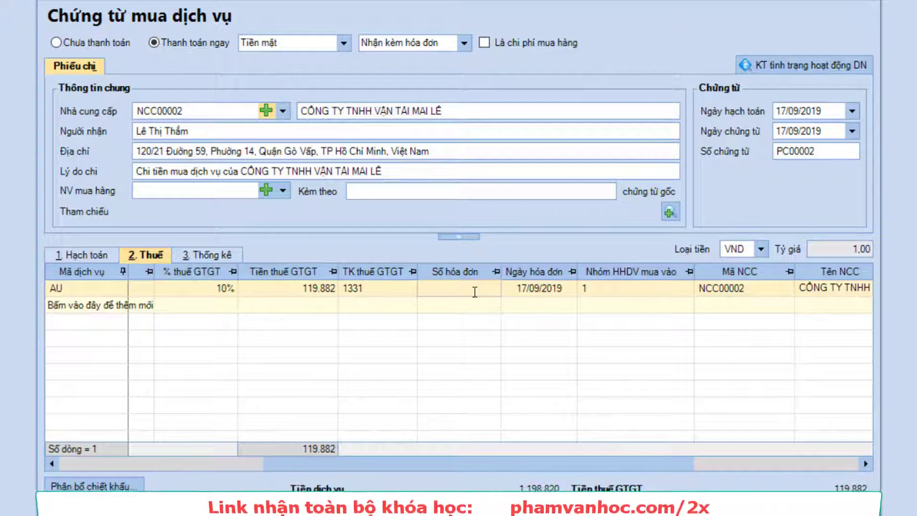
text(0001466)
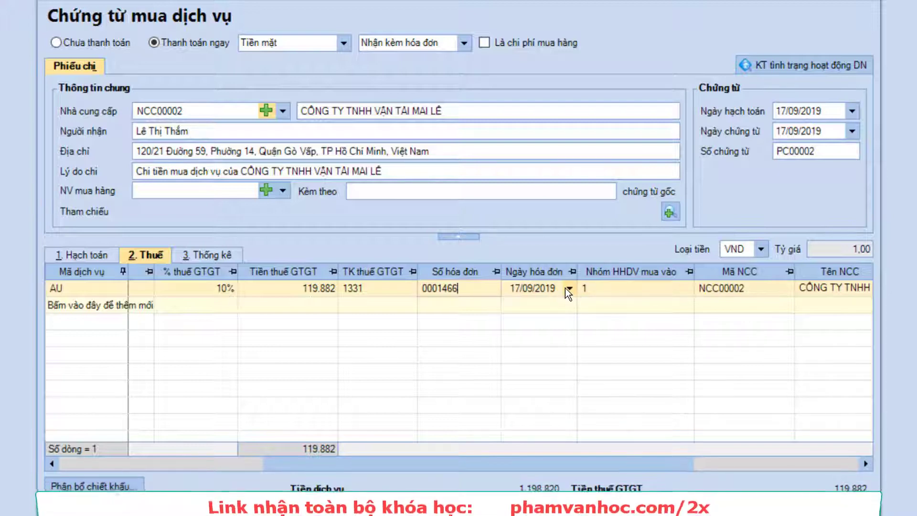
click(629, 286)
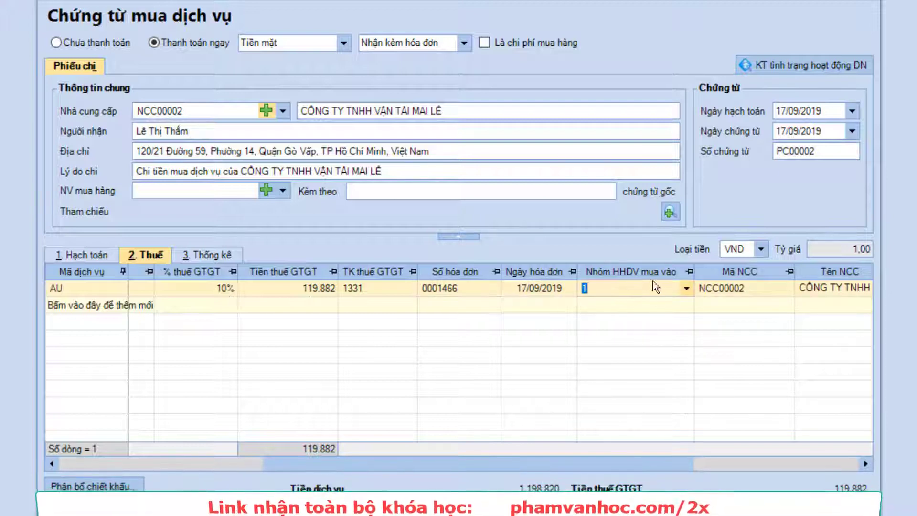
click(688, 288)
click(693, 320)
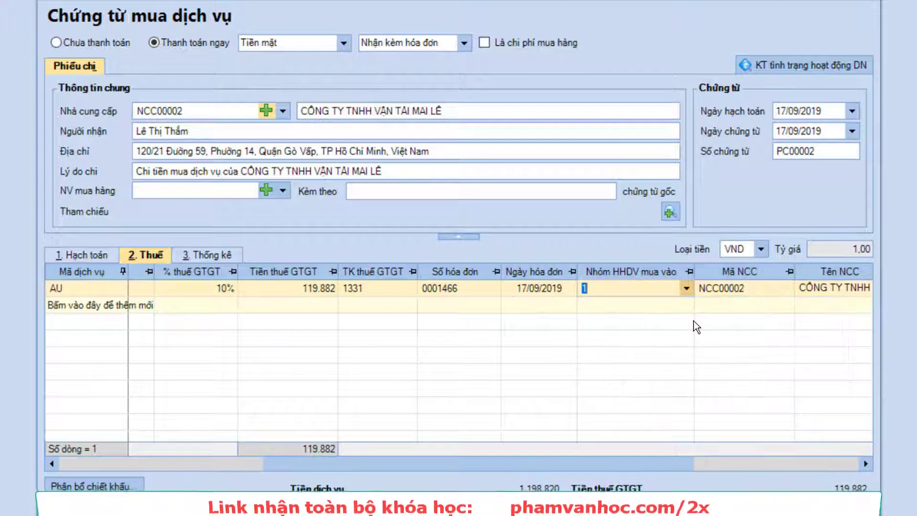
drag(538, 464, 160, 469)
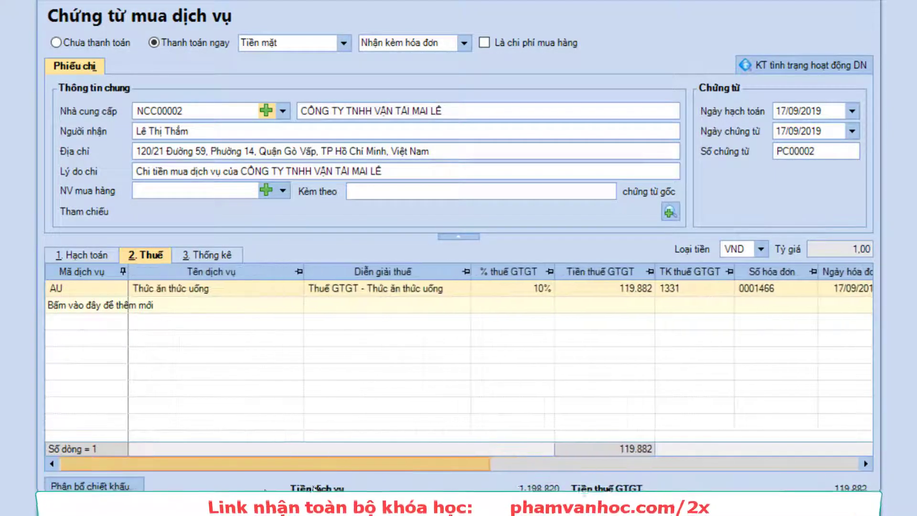
click(84, 255)
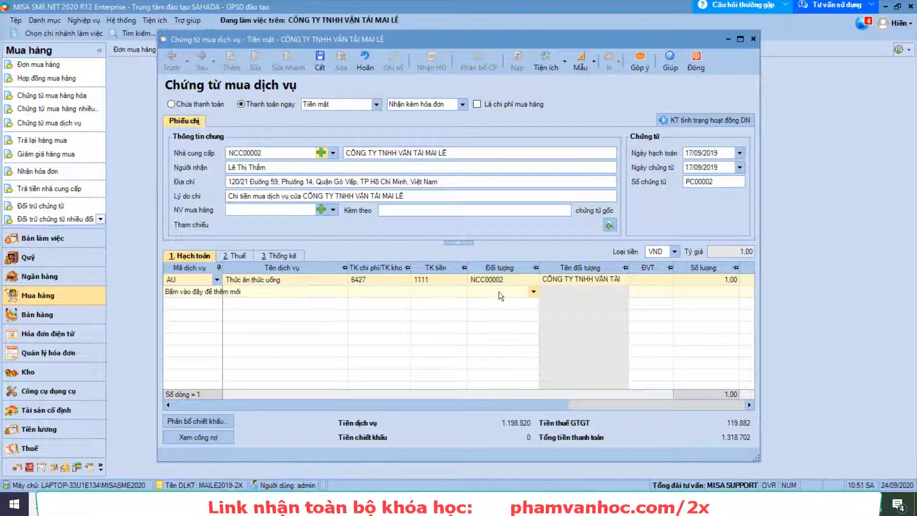
Check the Thuế and Thống kê tabs against the invoice photo, then save PC00002, accepting the year warning
click(243, 255)
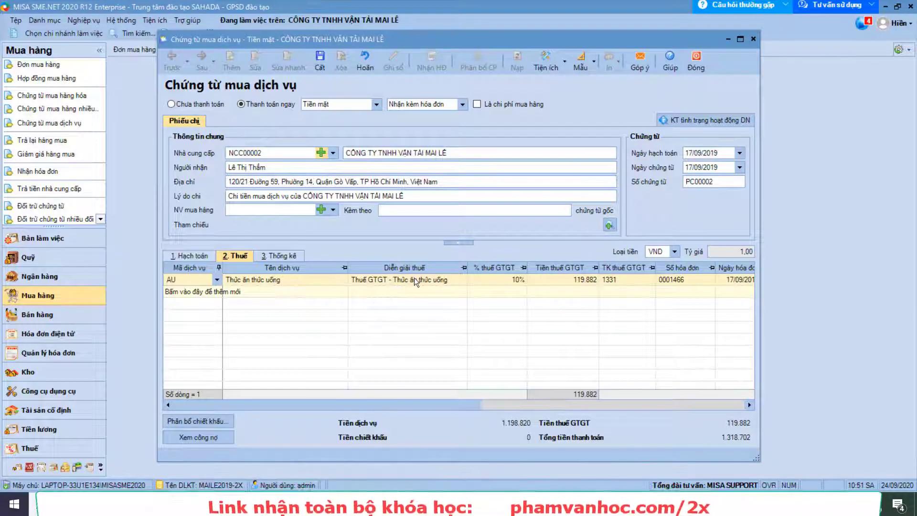
click(290, 257)
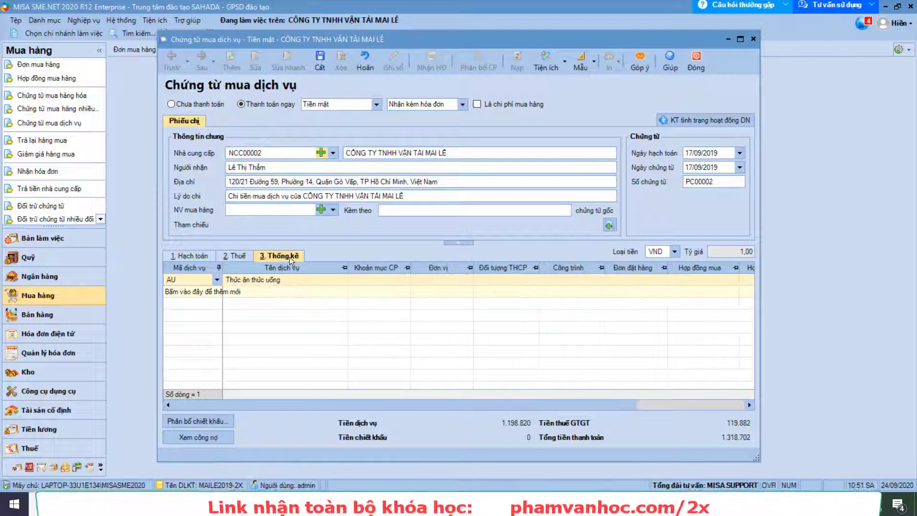
click(192, 256)
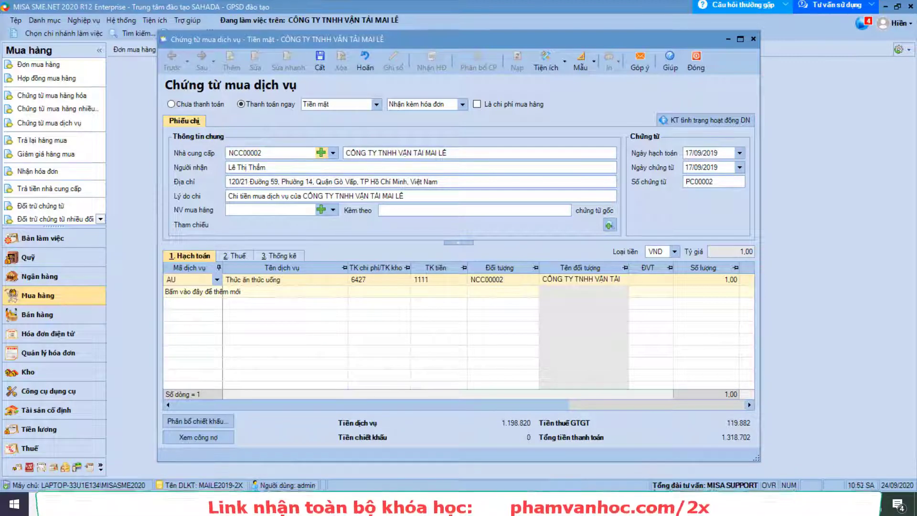
key(alt+Tab)
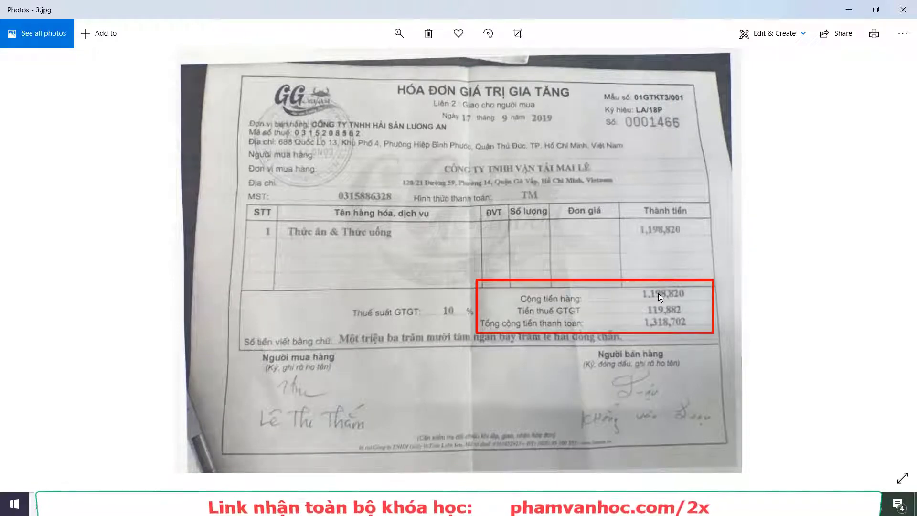
click(849, 9)
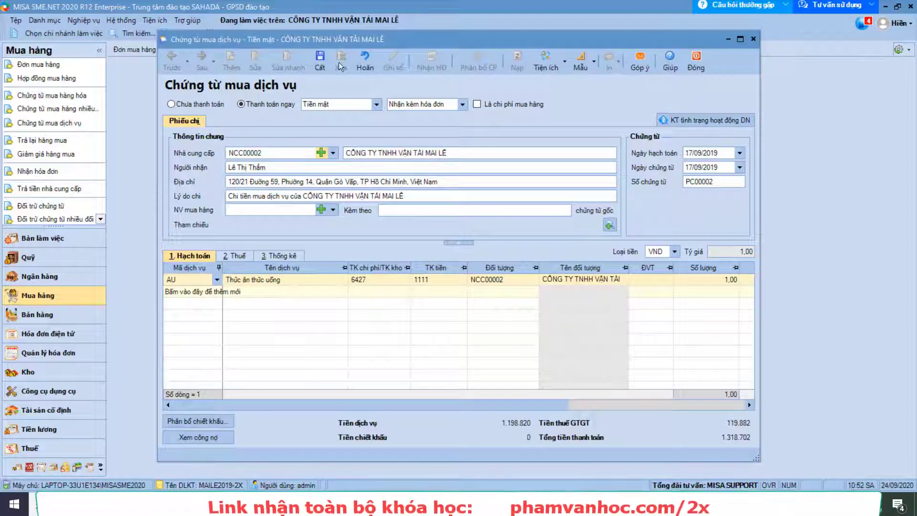
click(319, 61)
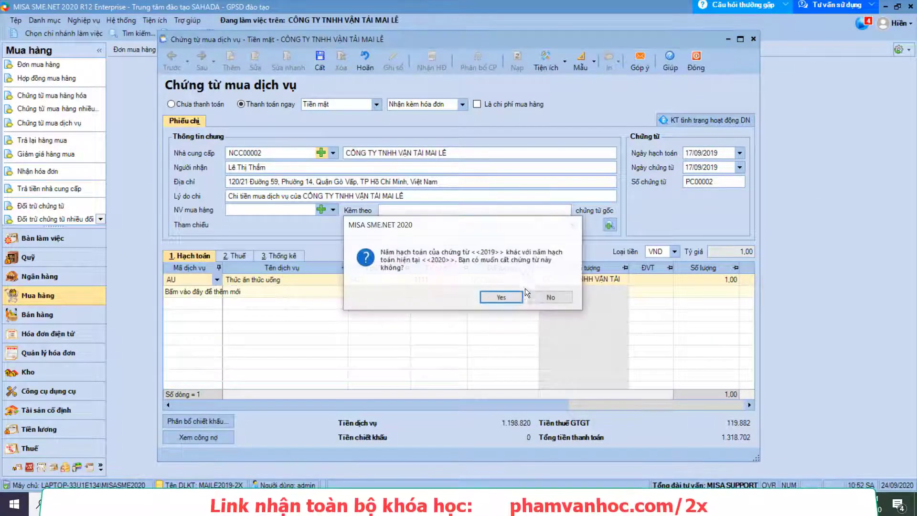
click(502, 301)
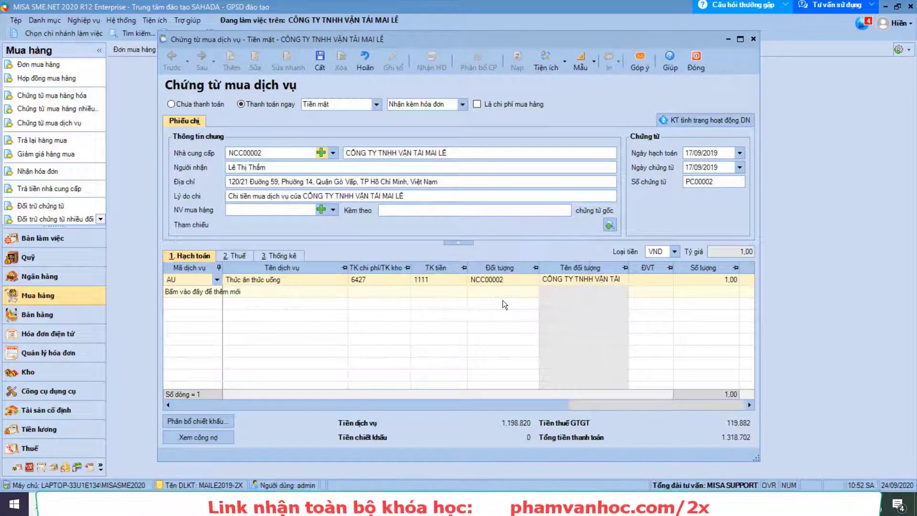